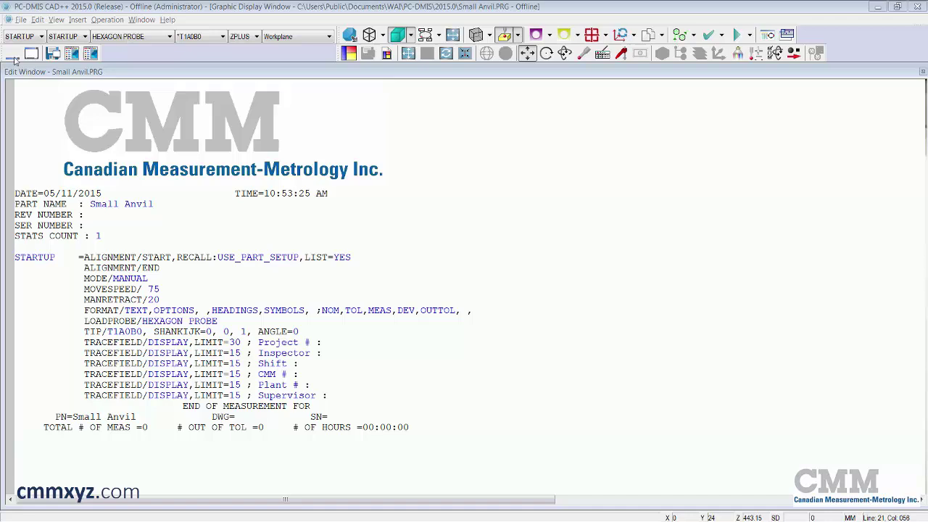
Step: Export the Small Anvil routine as the BASIC script tracefields.bas, then minimize PC-DMIS
{"action": "left_click", "coordinate": [21, 21]}
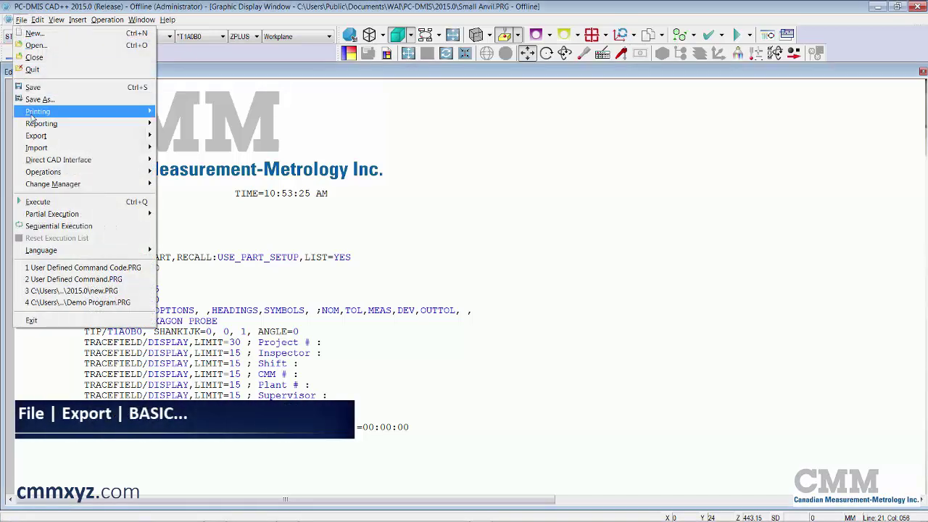
{"action": "mouse_move", "coordinate": [34, 134]}
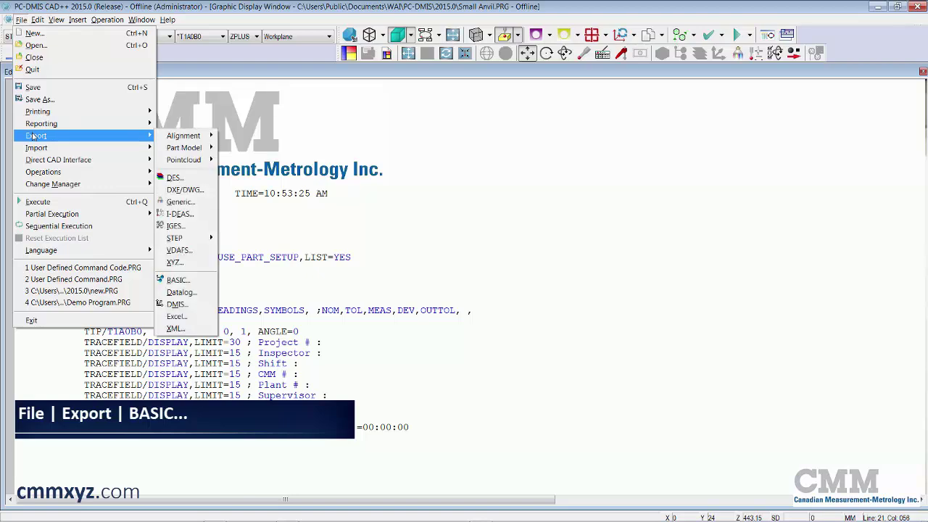
{"action": "left_click", "coordinate": [177, 280]}
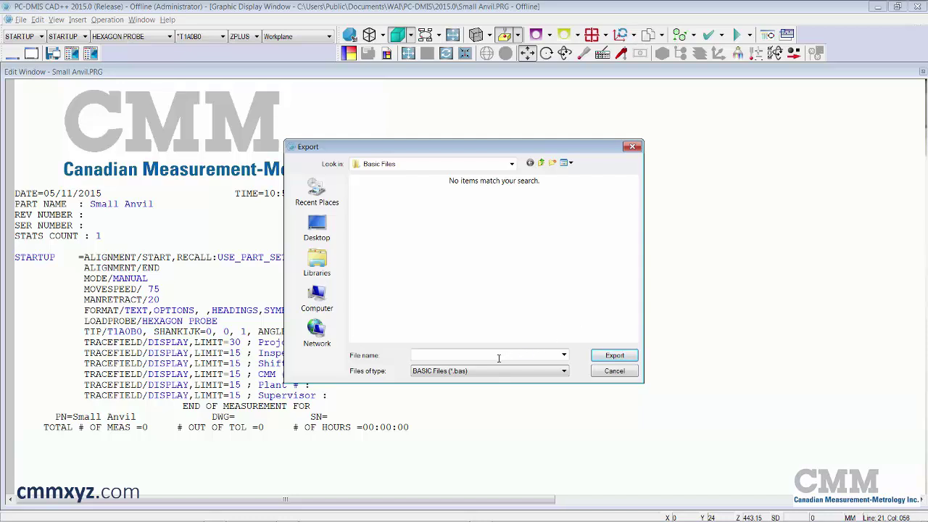
{"action": "type", "text": "tracefields"}
{"action": "left_click", "coordinate": [615, 356]}
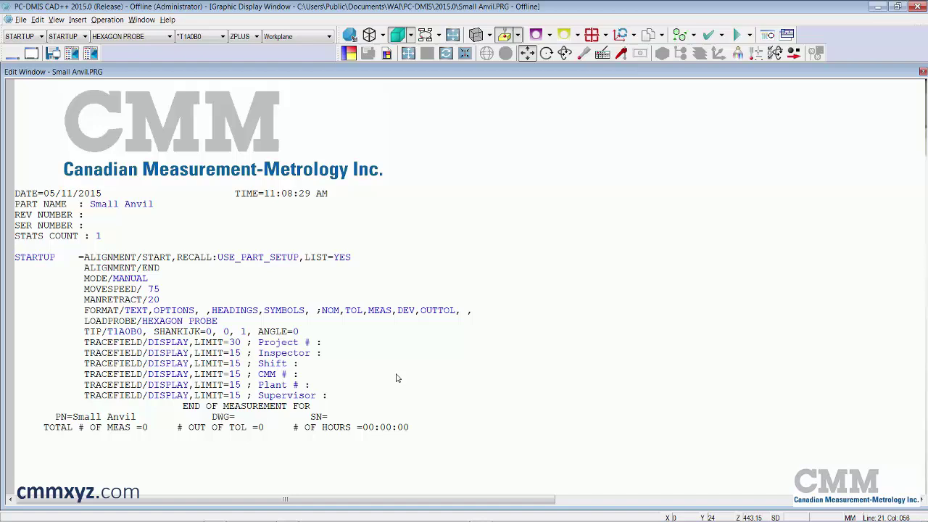
{"action": "left_click", "coordinate": [876, 5]}
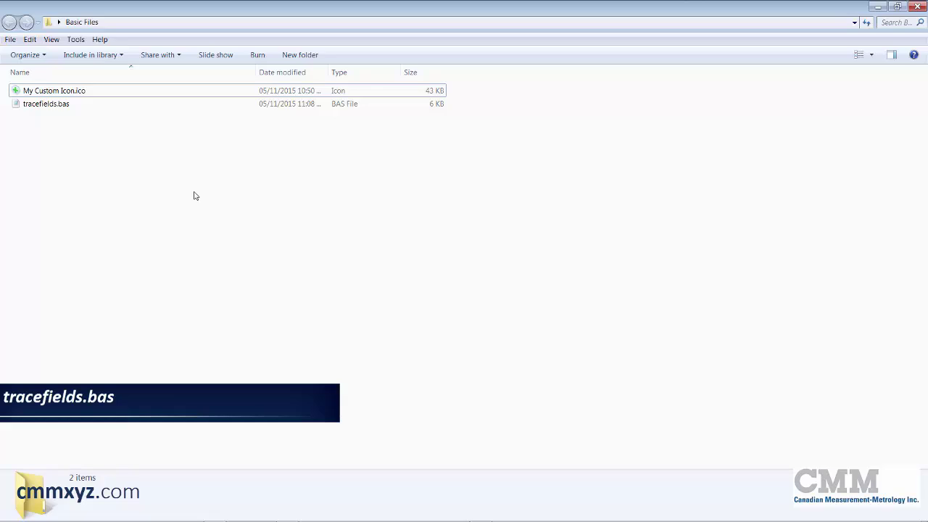
Step: Open tracefields.bas in maximized Notepad and select the code from START_ALIGN to THEO_ANGLE
{"action": "double_click", "coordinate": [55, 106]}
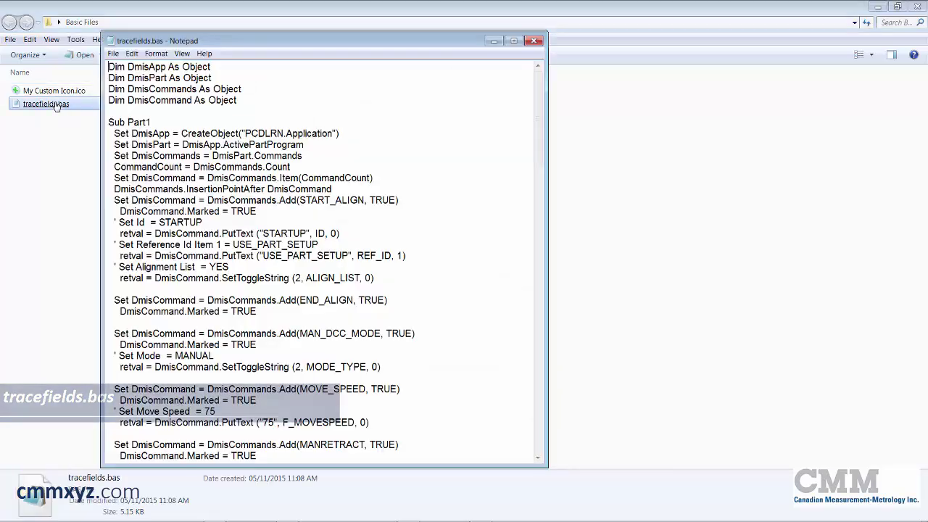
{"action": "left_click", "coordinate": [514, 41]}
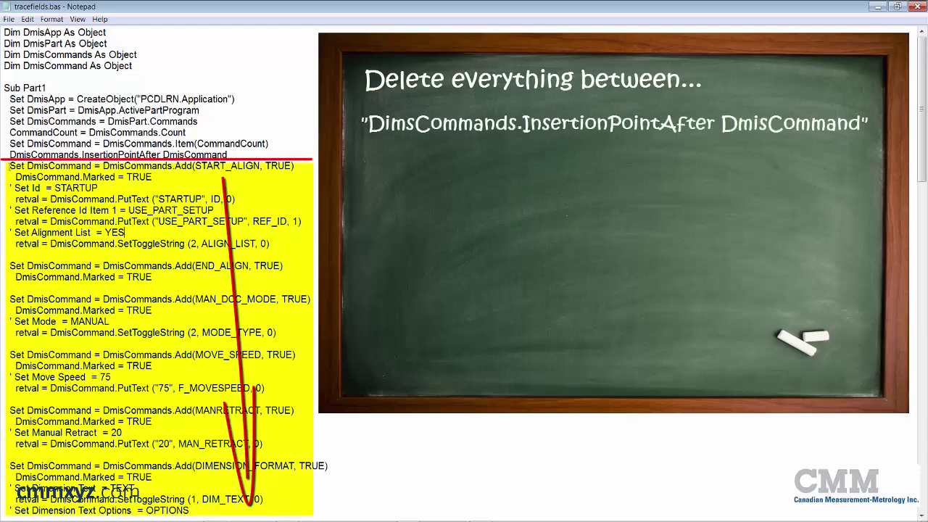
{"action": "left_click_drag", "start_coordinate": [4, 167], "coordinate": [277, 255]}
{"action": "scroll", "coordinate": [10, 245], "scroll_direction": "down", "scroll_amount": 3}
{"action": "scroll", "coordinate": [160, 261], "scroll_direction": "down", "scroll_amount": 20}
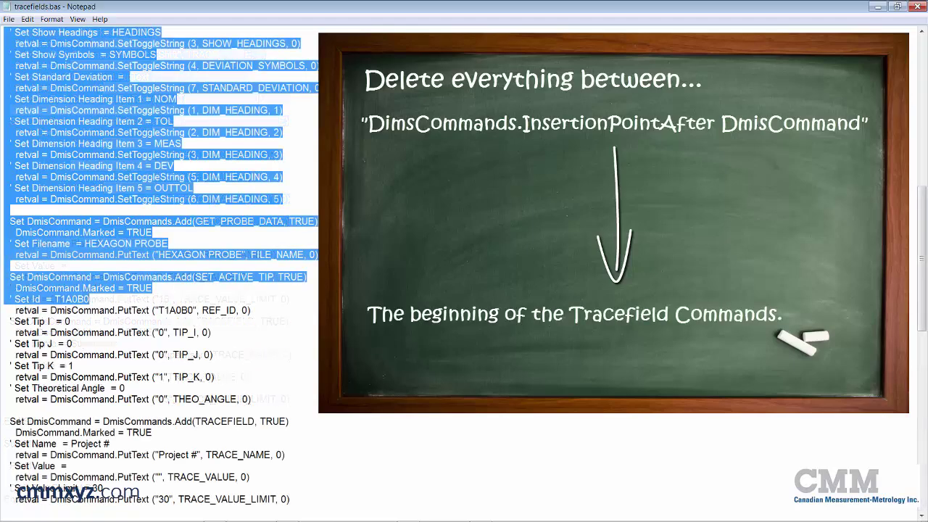
{"action": "left_click_drag", "start_coordinate": [89, 299], "coordinate": [317, 403]}
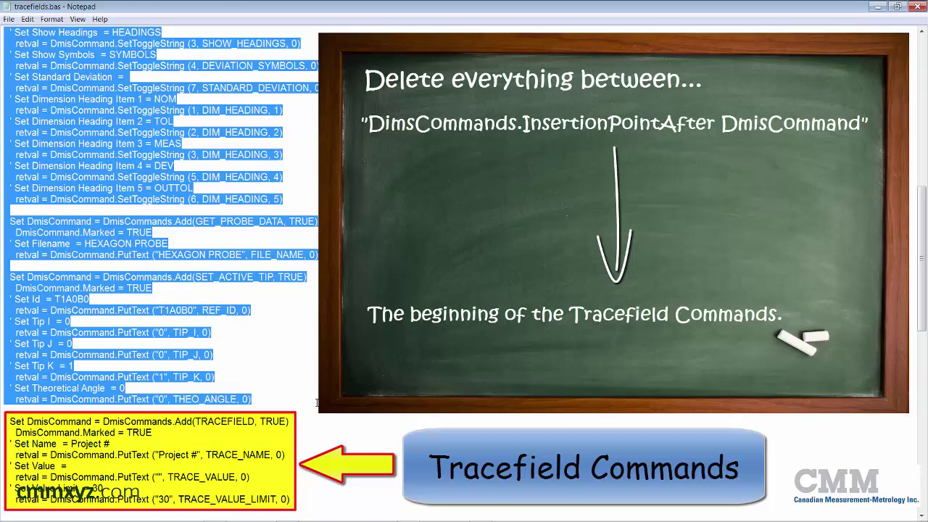
Step: Delete the START_ALIGN-to-THEO_ANGLE setup block, save tracefields.bas, and close Notepad
{"action": "key", "text": "Delete"}
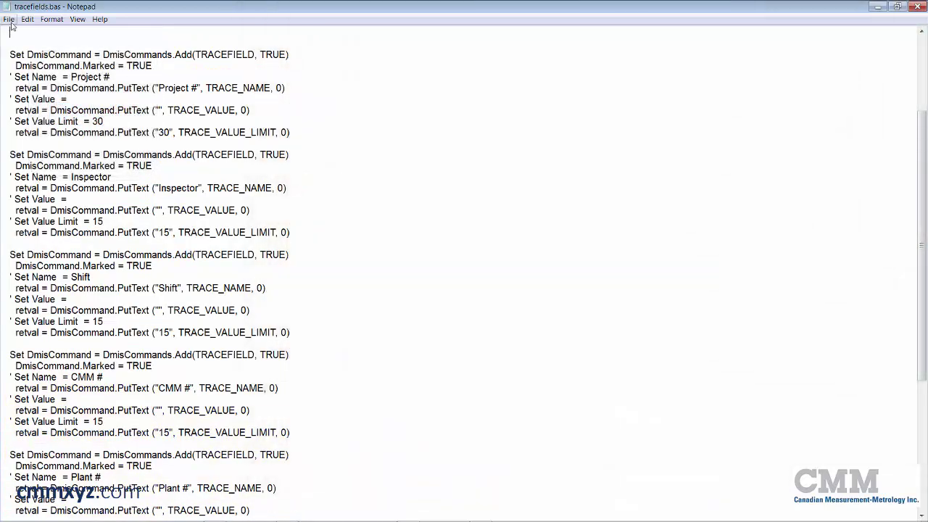
{"action": "left_click", "coordinate": [9, 19]}
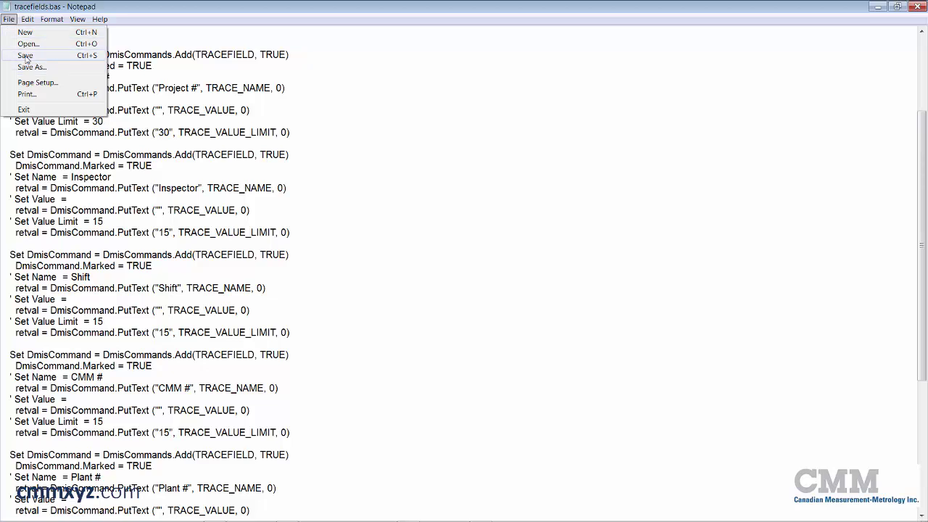
{"action": "left_click", "coordinate": [25, 55]}
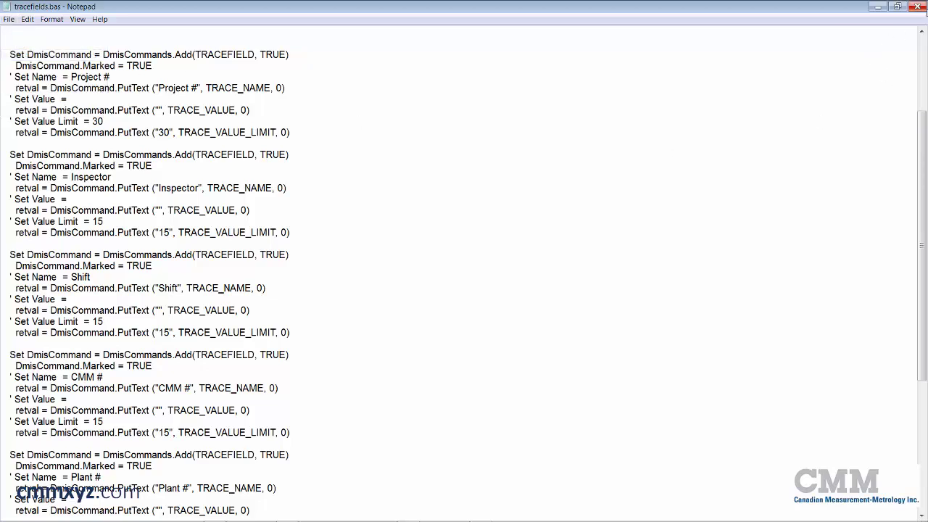
{"action": "left_click", "coordinate": [919, 8]}
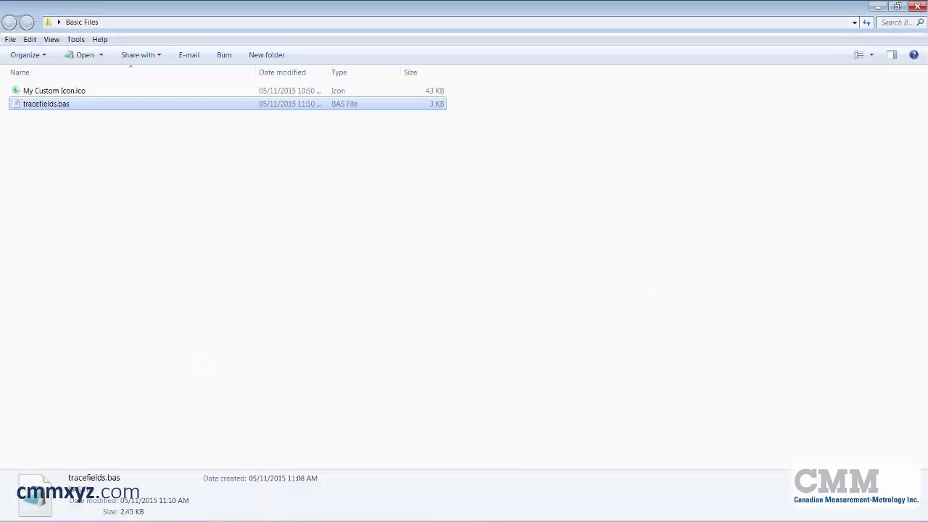
Step: Switch back to PC-DMIS and open Customize from the toolbar area's context menu
{"action": "left_click", "coordinate": [480, 515]}
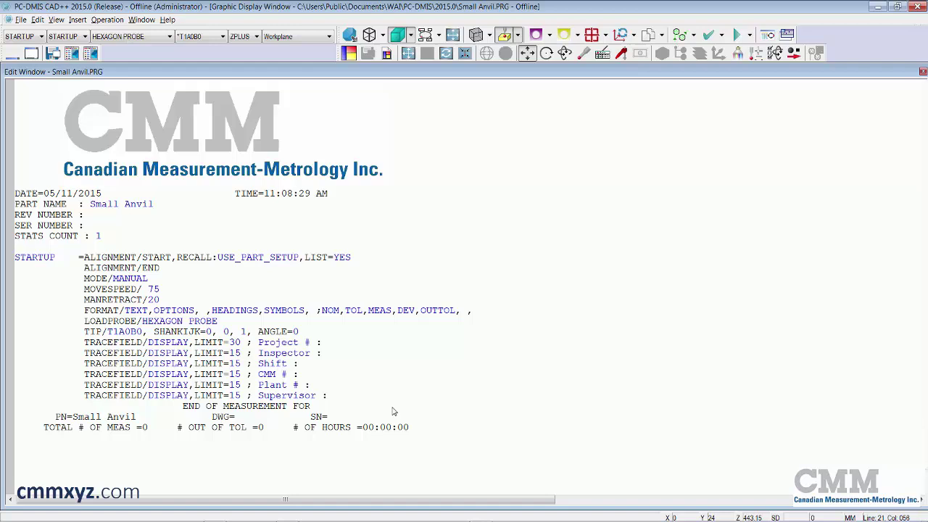
{"action": "right_click", "coordinate": [267, 52]}
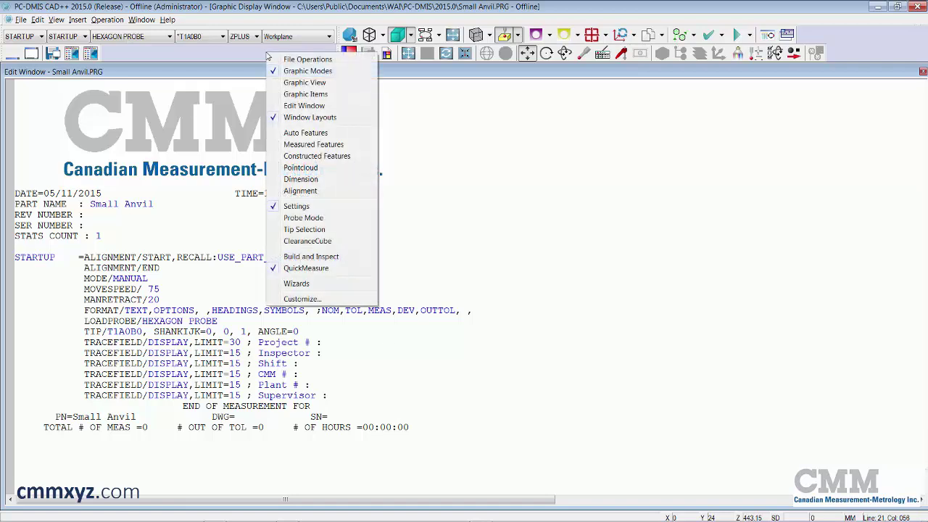
{"action": "left_click", "coordinate": [303, 299]}
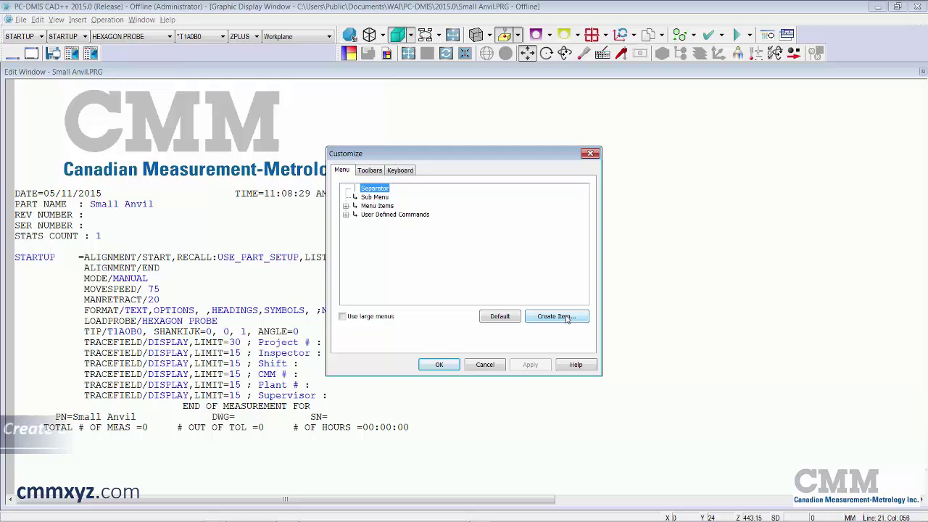
Step: Create a new user-defined command that runs Basic Files\tracefields.bas as a Basic Script (*.bas)
{"action": "left_click", "coordinate": [570, 322]}
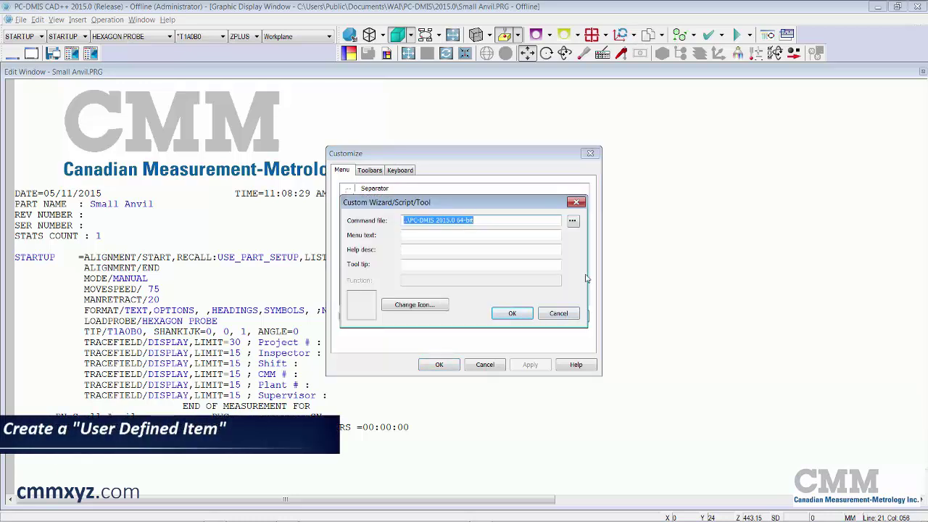
{"action": "left_click", "coordinate": [574, 222]}
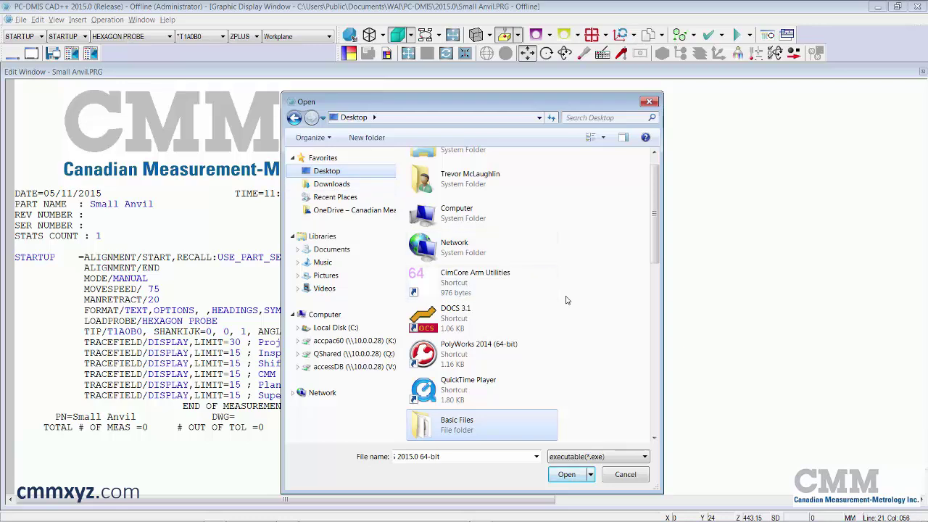
{"action": "double_click", "coordinate": [490, 420]}
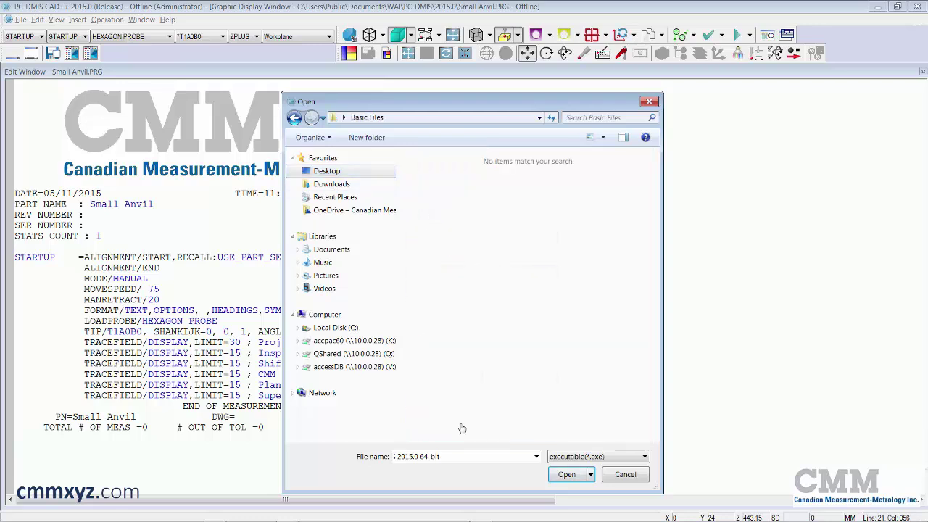
{"action": "left_click", "coordinate": [645, 457]}
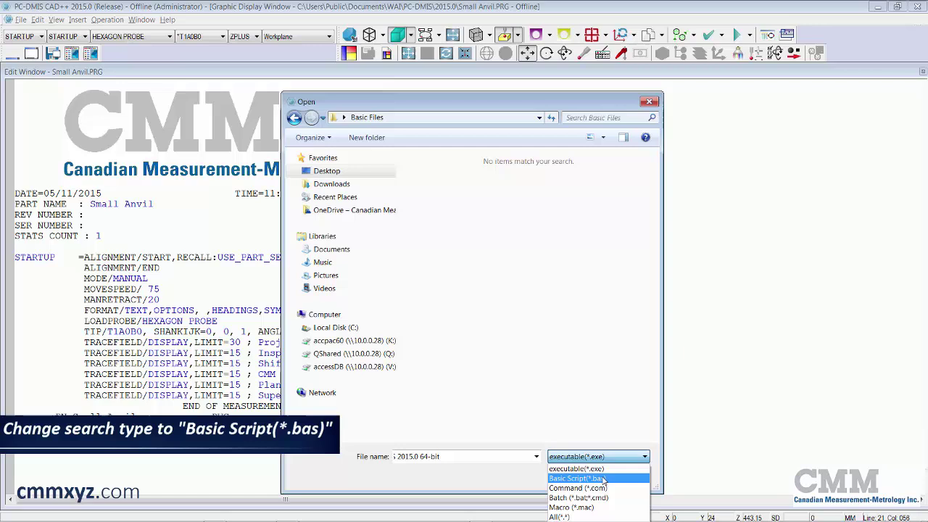
{"action": "left_click", "coordinate": [609, 478]}
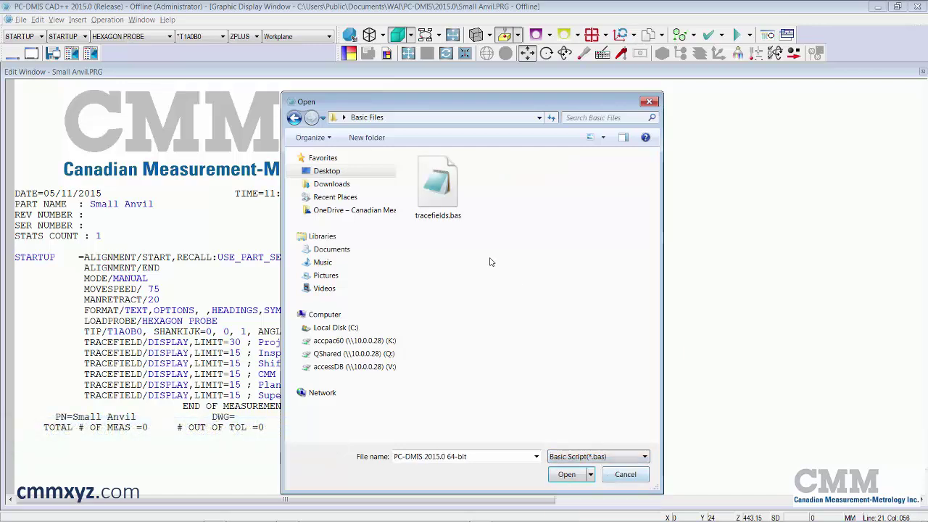
{"action": "left_click", "coordinate": [438, 188]}
{"action": "double_click", "coordinate": [439, 188]}
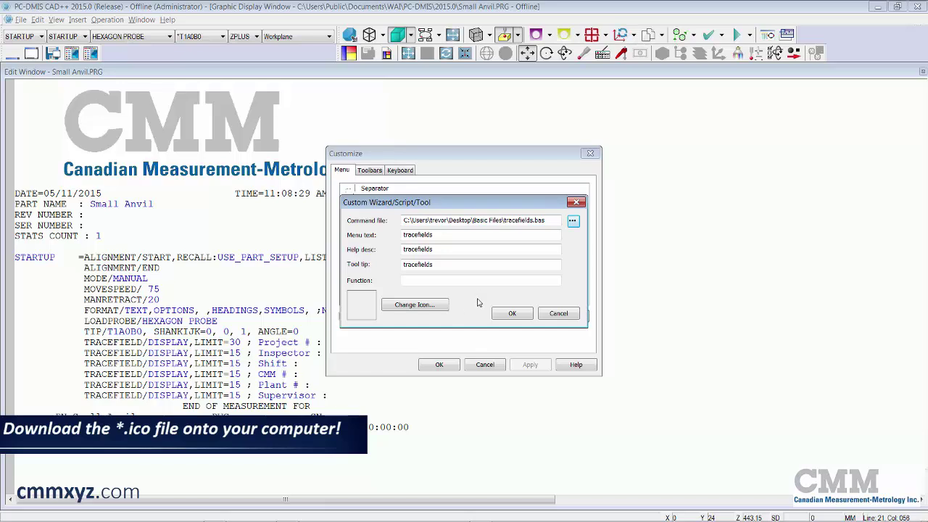
Step: Give the tracefields command the green plus icon from My Custom Icon.ico and confirm it
{"action": "left_click", "coordinate": [409, 305]}
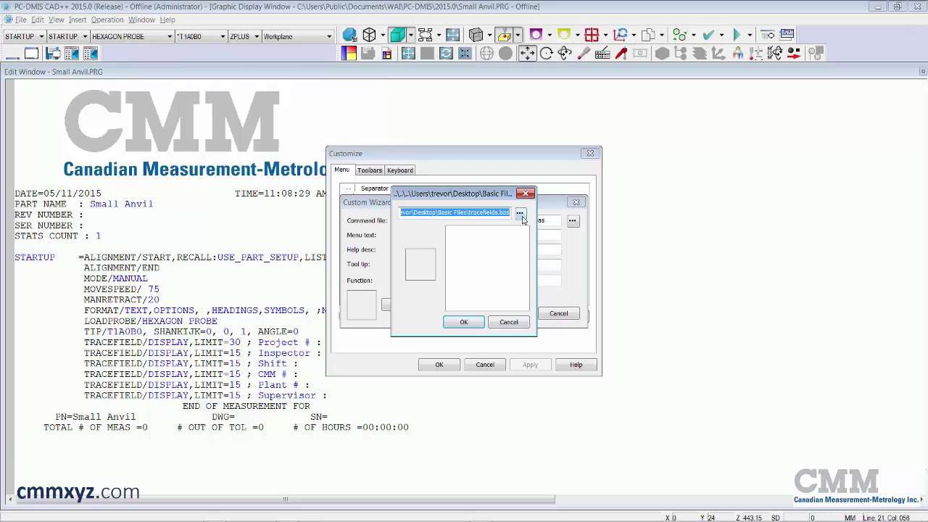
{"action": "left_click", "coordinate": [520, 215]}
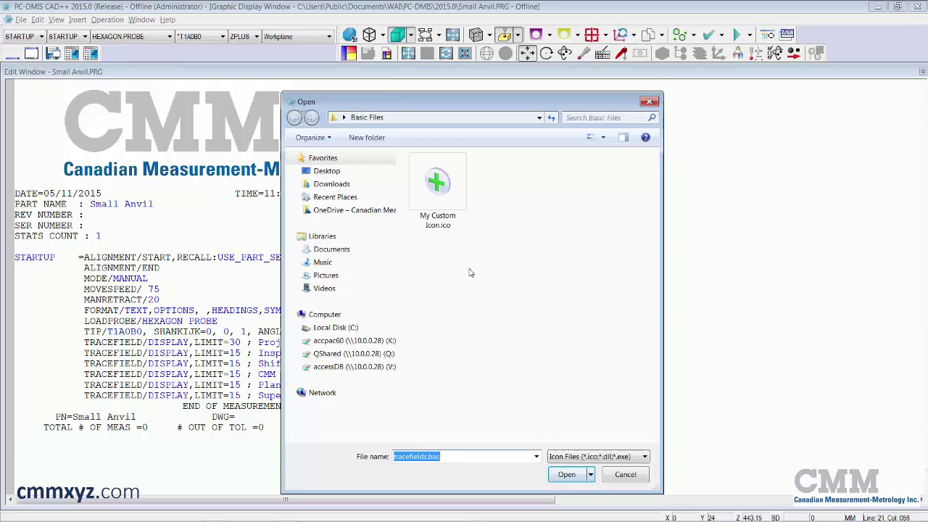
{"action": "double_click", "coordinate": [436, 187]}
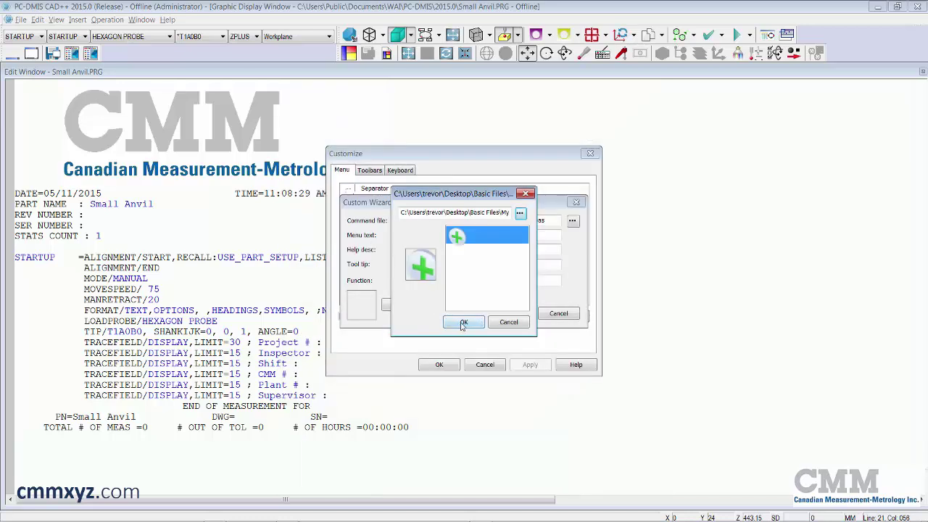
{"action": "left_click", "coordinate": [463, 324]}
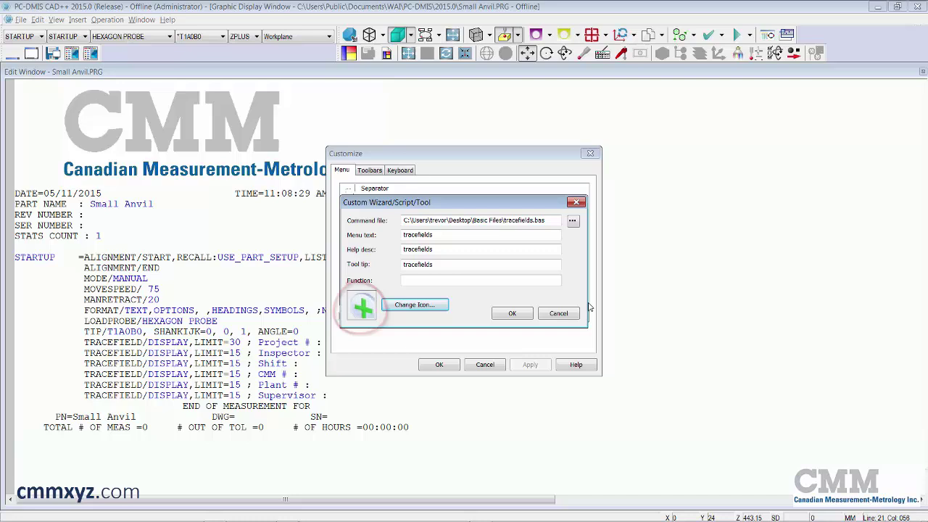
{"action": "left_click", "coordinate": [512, 313]}
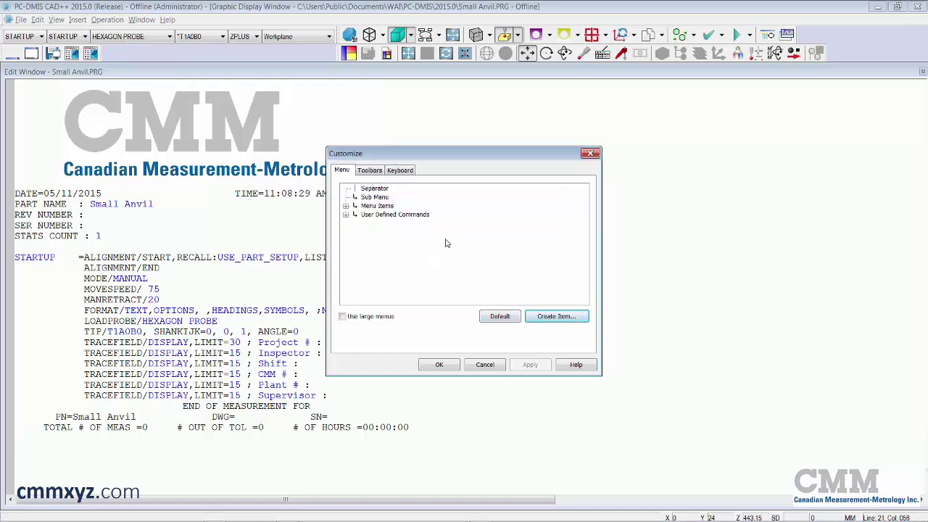
Step: Add tracefields from User Defined Commands to the QuickMeasure toolbar and apply the change
{"action": "left_click", "coordinate": [374, 172]}
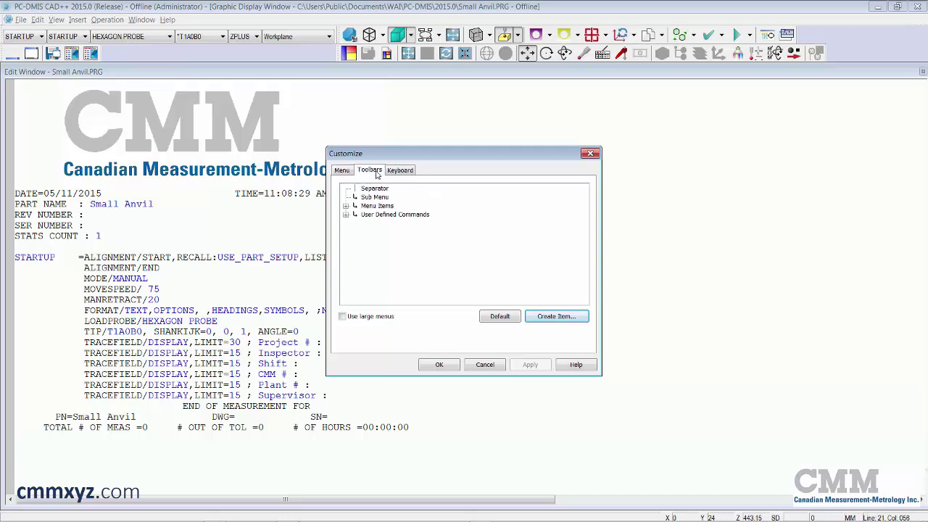
{"action": "left_click", "coordinate": [570, 200]}
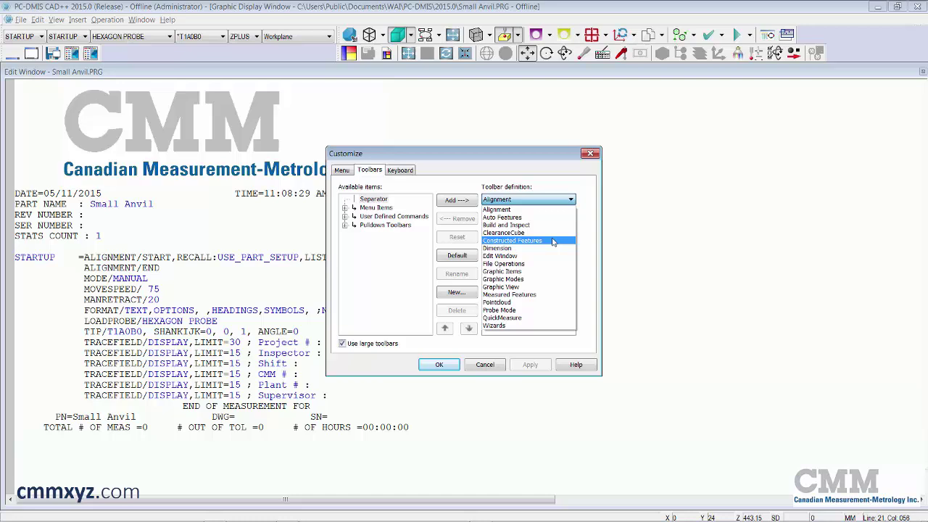
{"action": "left_click", "coordinate": [519, 318]}
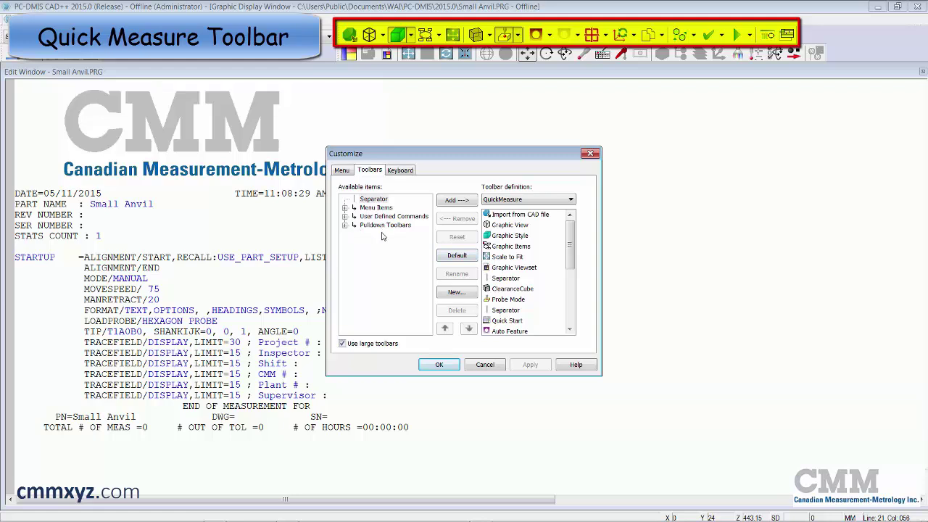
{"action": "left_click", "coordinate": [345, 216]}
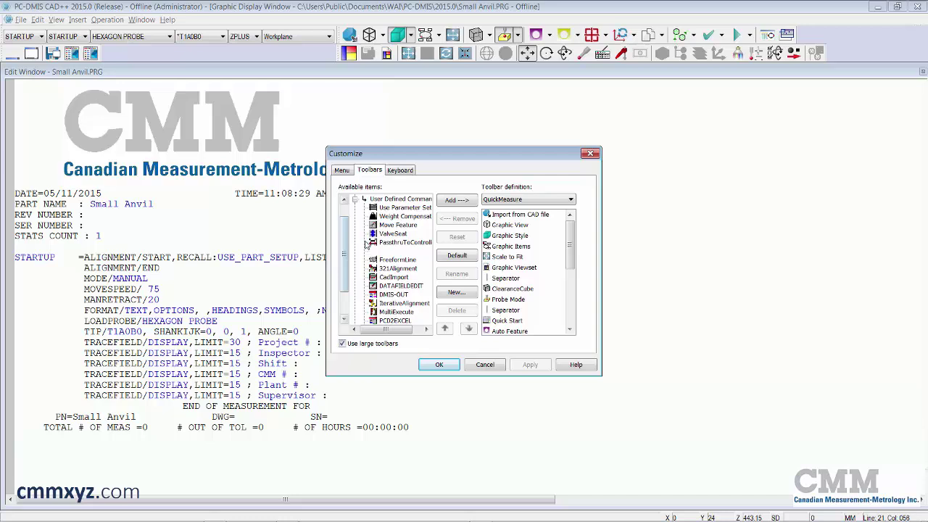
{"action": "left_click_drag", "start_coordinate": [345, 250], "coordinate": [343, 274]}
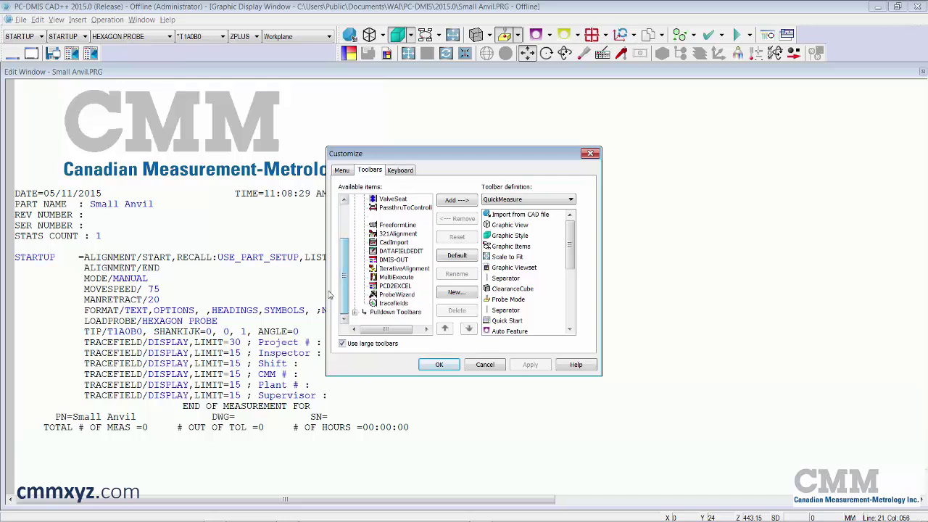
{"action": "left_click", "coordinate": [401, 305]}
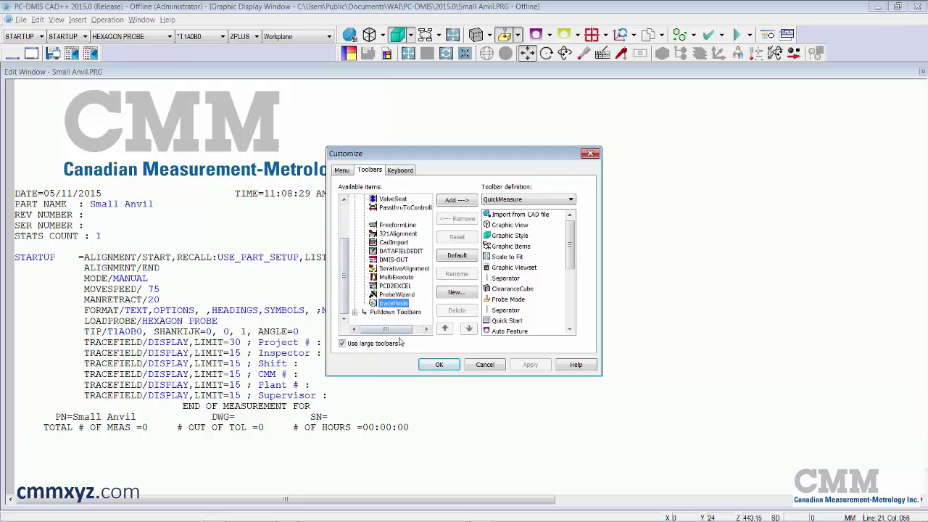
{"action": "left_click", "coordinate": [459, 201]}
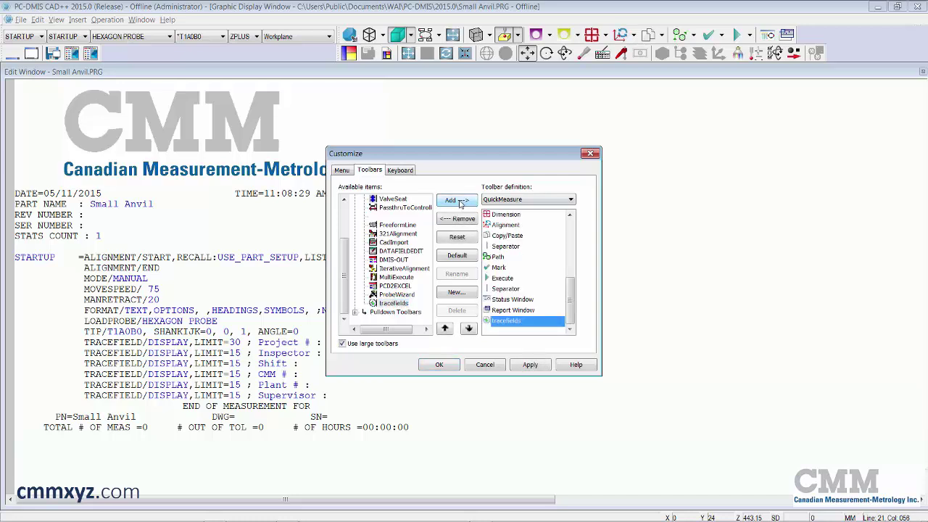
{"action": "left_click", "coordinate": [527, 365]}
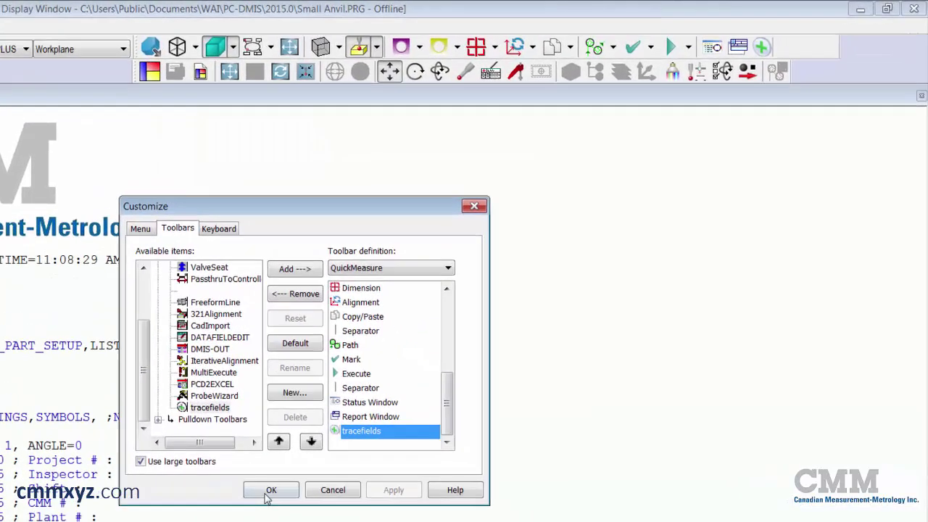
Step: Close the Customize dialog with OK and close the Small Anvil routine
{"action": "left_click", "coordinate": [355, 427]}
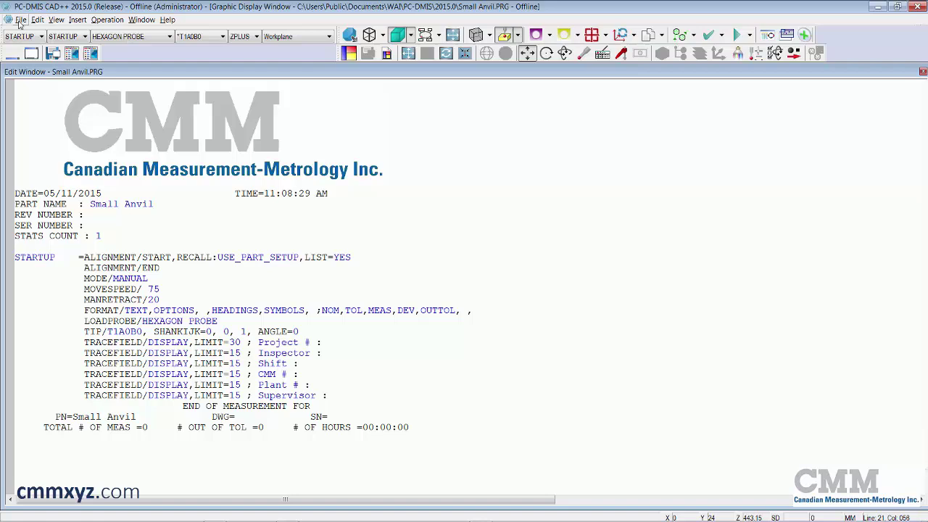
{"action": "left_click", "coordinate": [20, 20]}
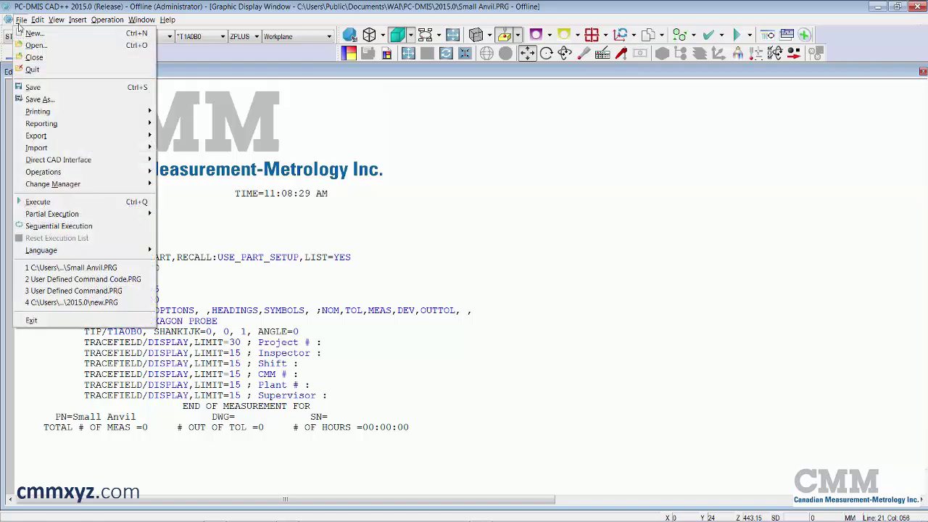
{"action": "left_click", "coordinate": [36, 58]}
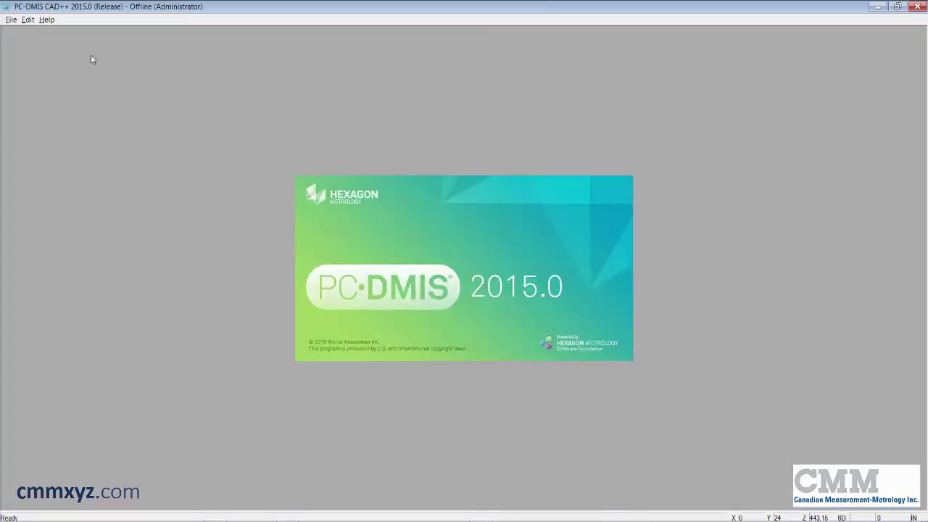
Step: Create a new measurement routine with the part name medium anvil
{"action": "left_click", "coordinate": [13, 21]}
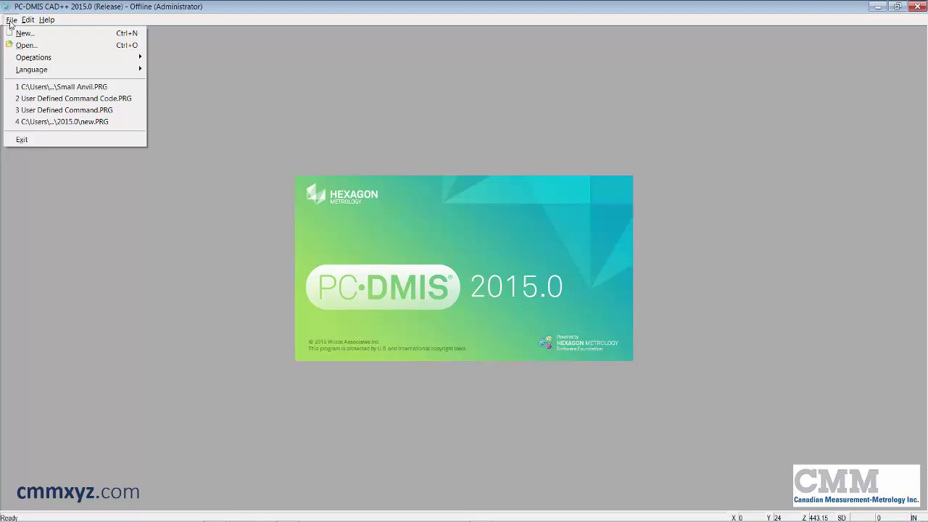
{"action": "left_click", "coordinate": [24, 34]}
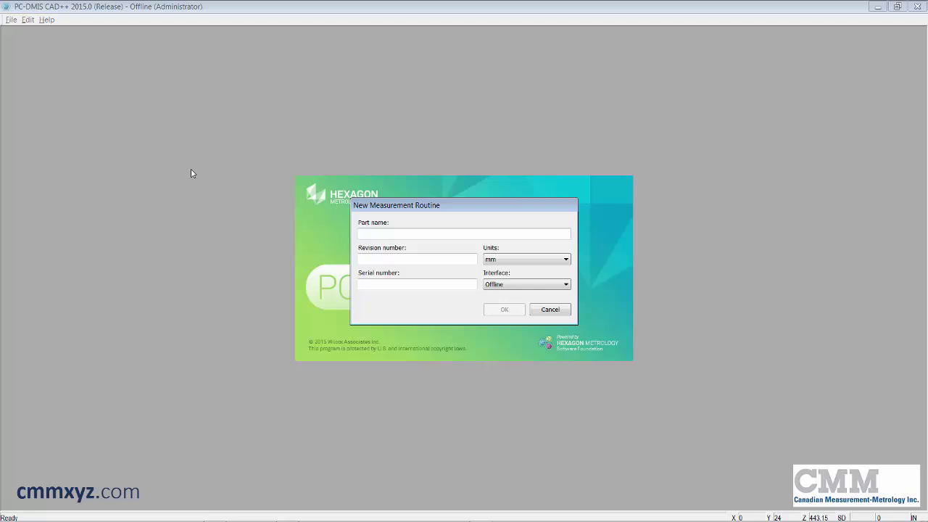
{"action": "type", "text": "medium anvil"}
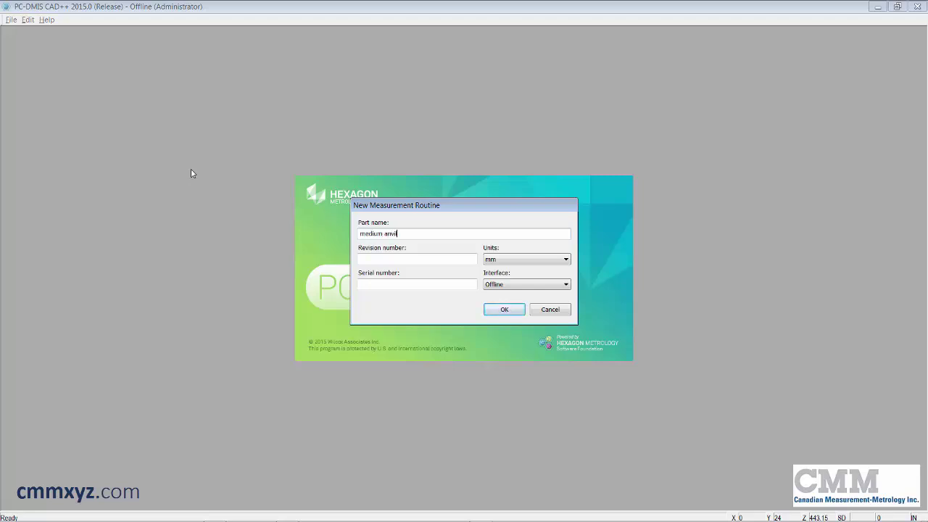
{"action": "left_click", "coordinate": [504, 309]}
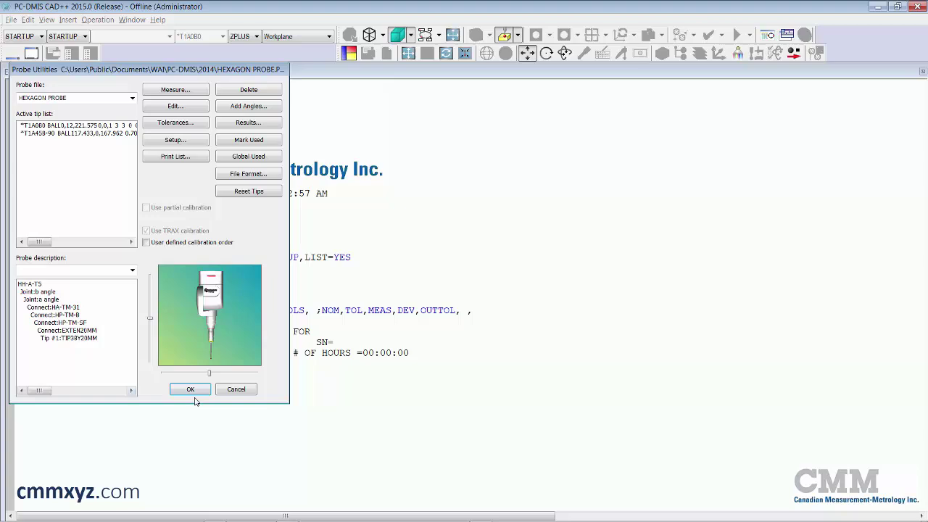
Step: Dismiss Probe Utilities and use the green plus button to insert six TRACEFIELD commands
{"action": "left_click", "coordinate": [191, 390]}
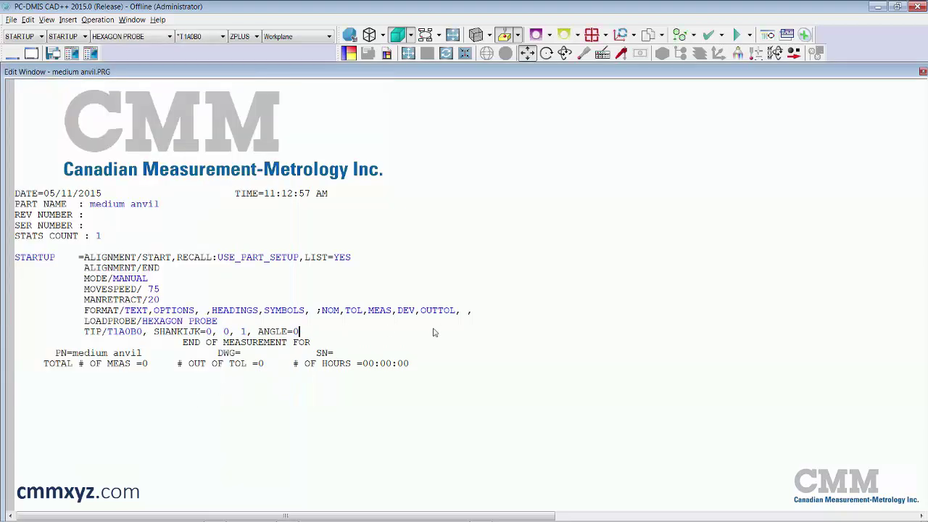
{"action": "left_click", "coordinate": [804, 35]}
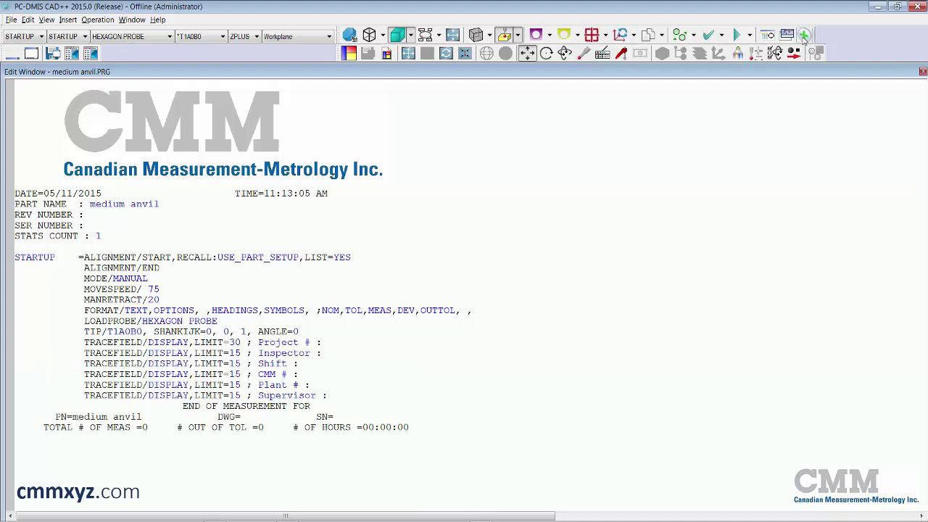